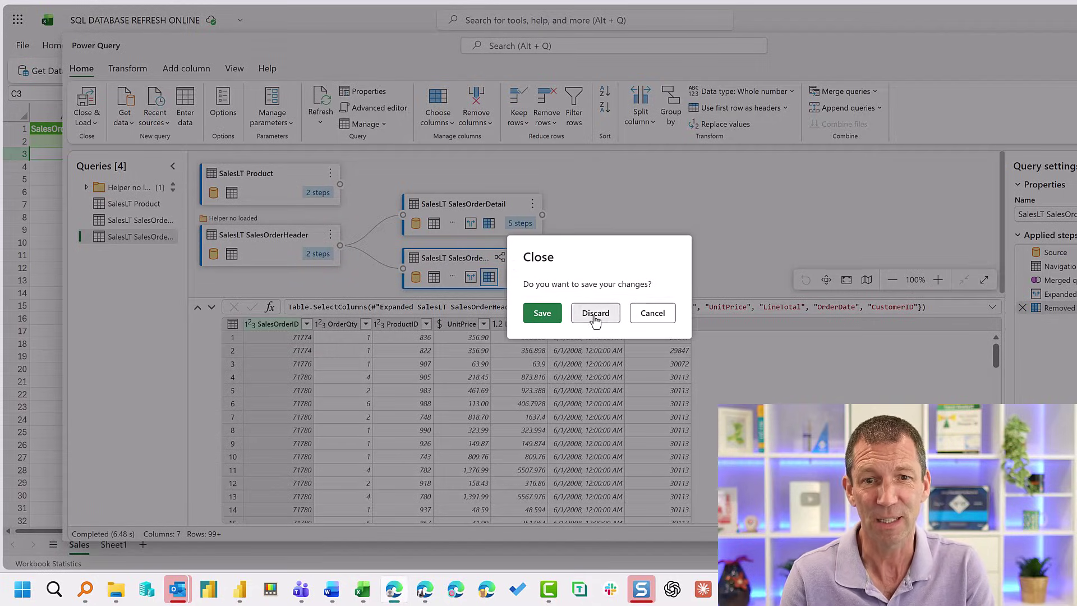
Discard the unsaved query edits and refresh the Sales table from the database
{"action": "left_click", "coordinate": [597, 313]}
{"action": "left_click", "coordinate": [227, 153]}
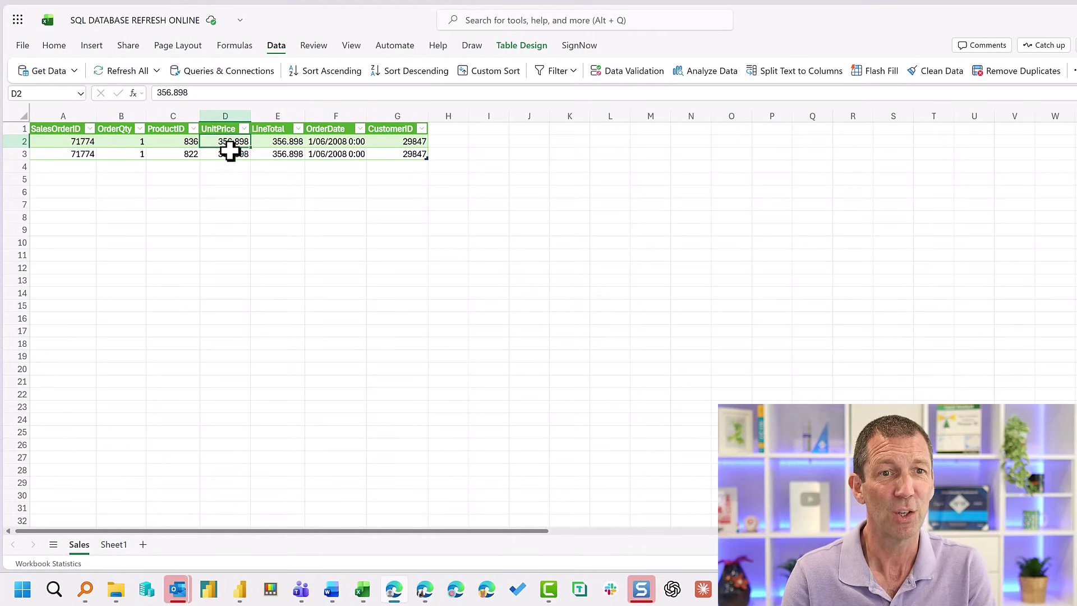
{"action": "right_click", "coordinate": [237, 154]}
{"action": "left_click", "coordinate": [295, 257]}
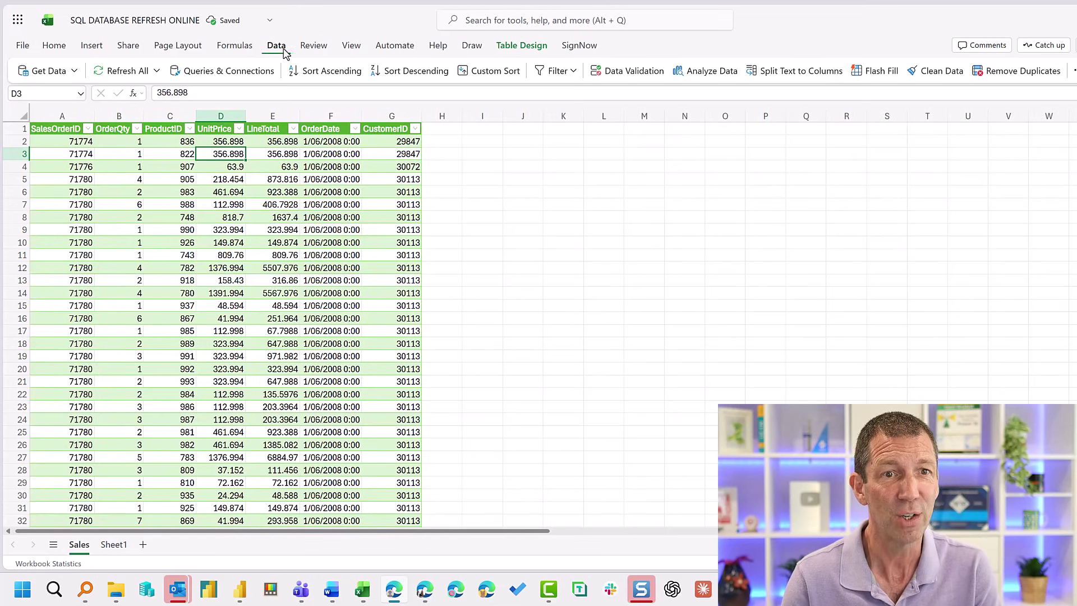
Browse the complete list of new data sources under Data > Get Data
{"action": "left_click", "coordinate": [78, 70]}
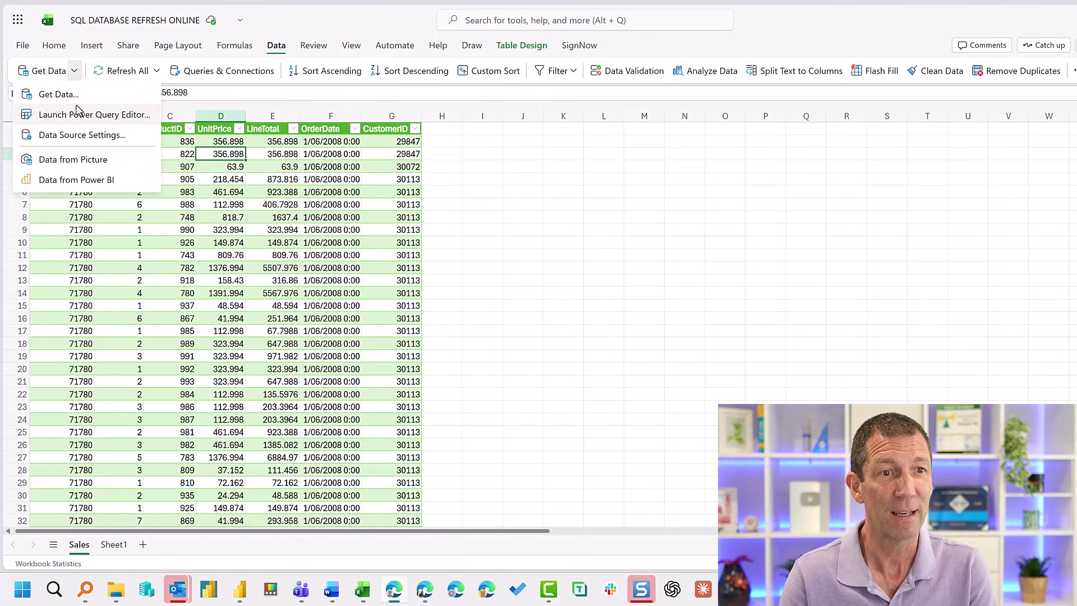
{"action": "left_click", "coordinate": [58, 94]}
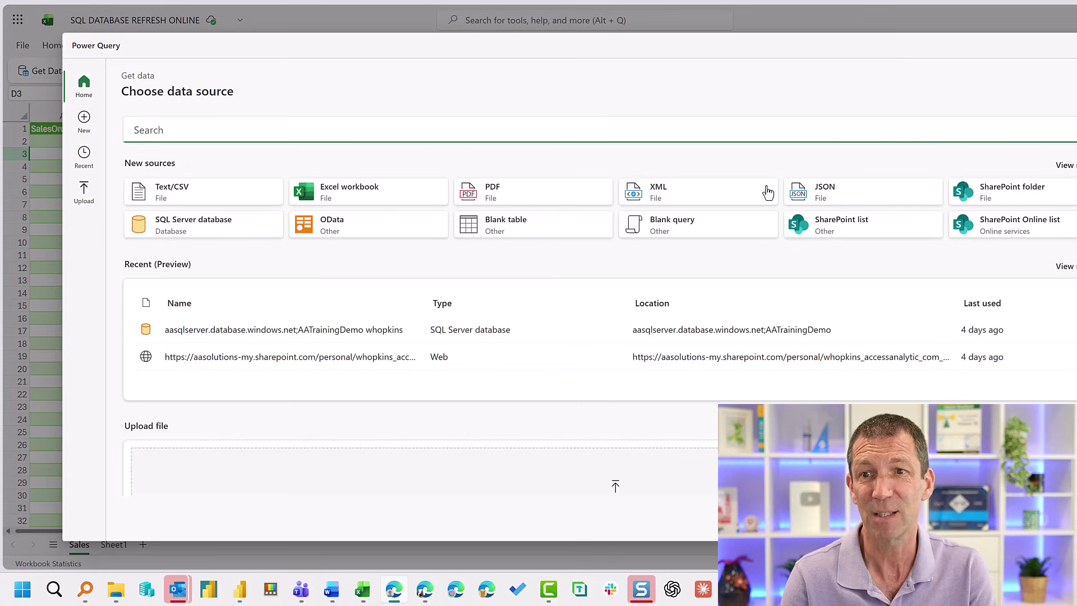
{"action": "left_click", "coordinate": [1064, 165]}
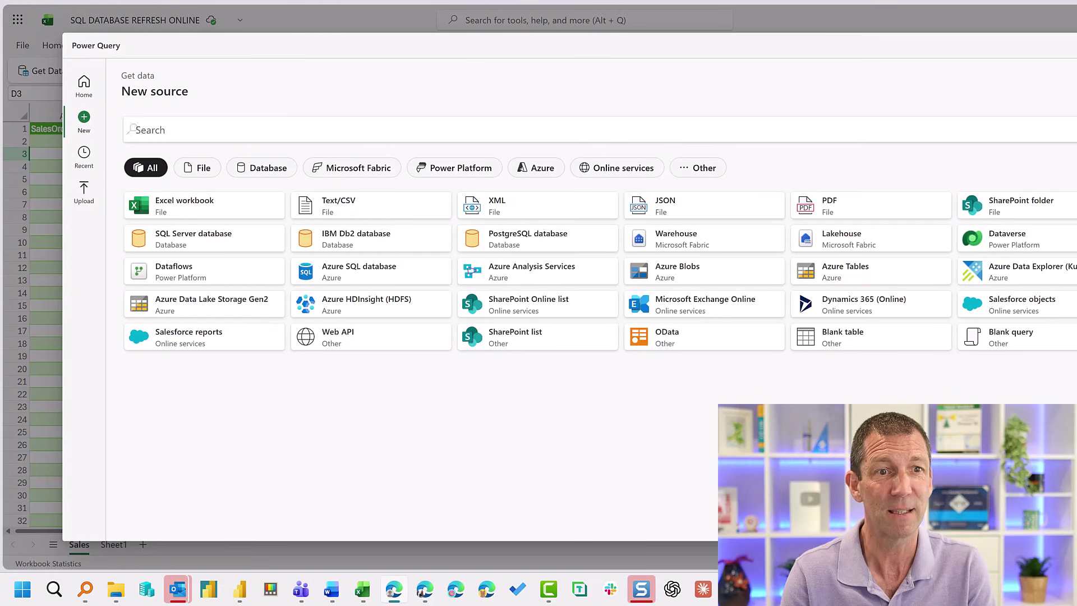
{"action": "key", "text": "Escape"}
{"action": "left_click", "coordinate": [65, 71]}
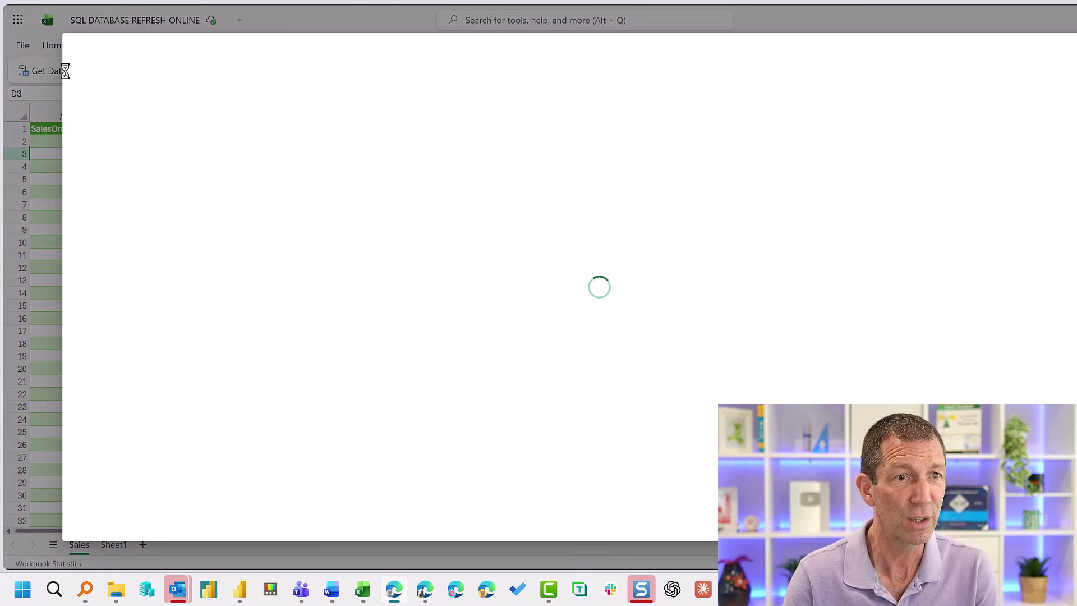
Open the SalesLT Product query from Queries & Connections in Power Query
{"action": "key", "text": "Escape"}
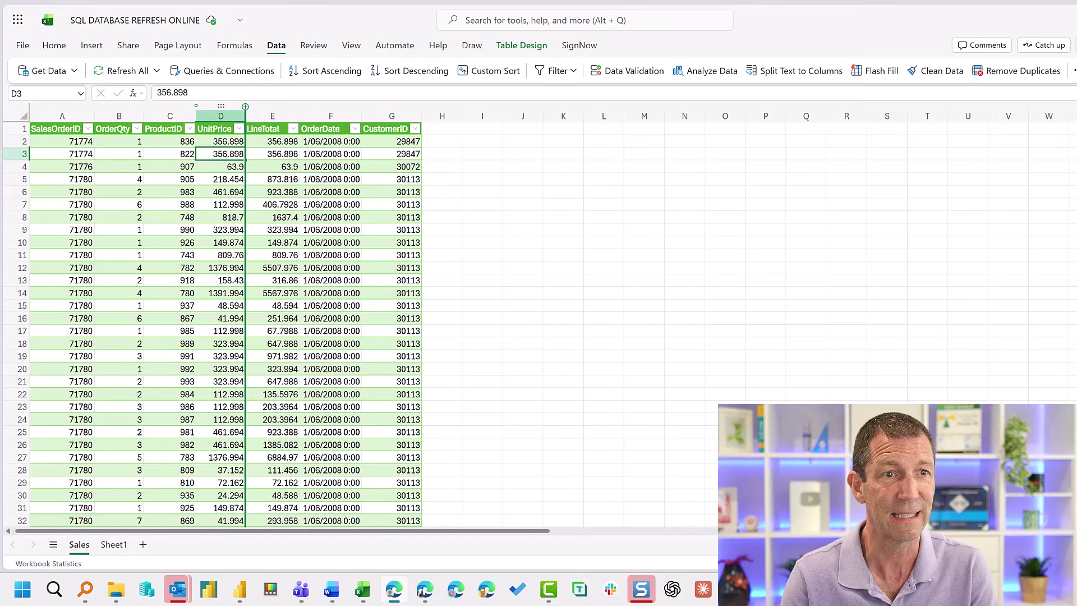
{"action": "left_click", "coordinate": [73, 70]}
{"action": "left_click", "coordinate": [223, 78]}
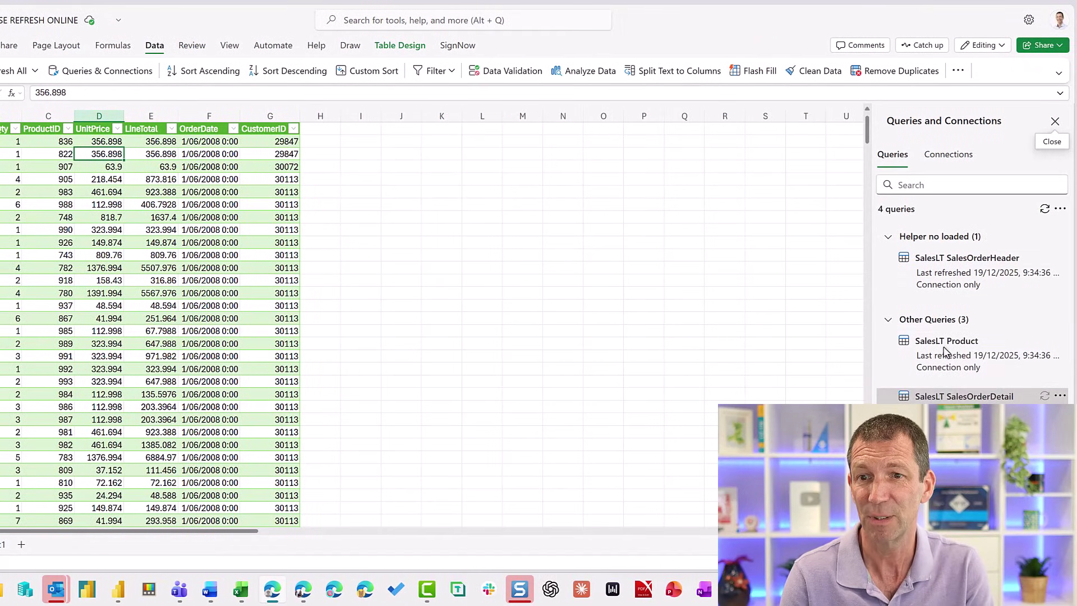
{"action": "double_click", "coordinate": [951, 350]}
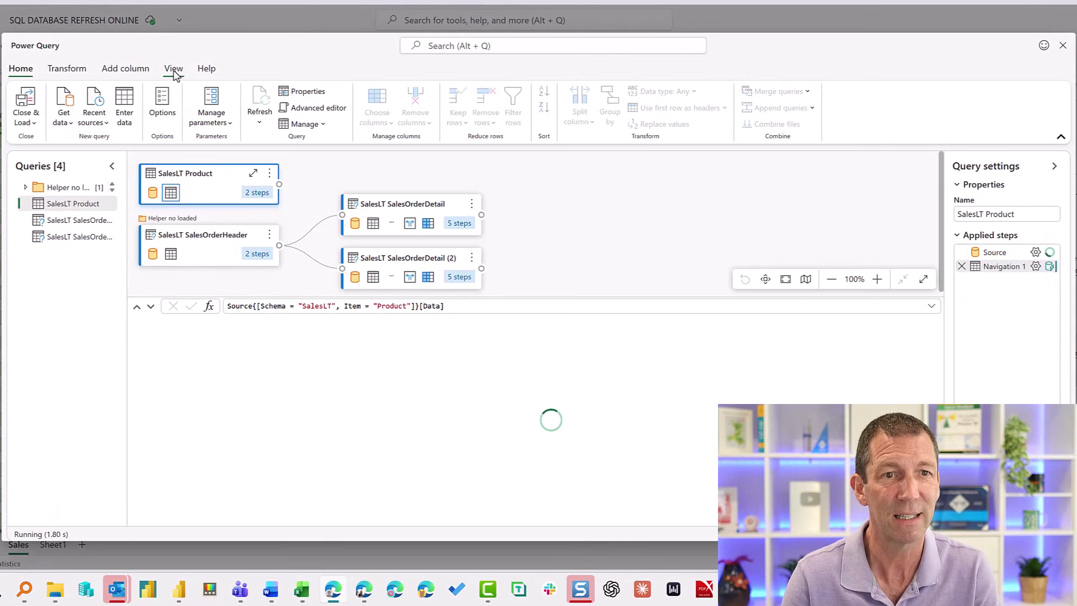
{"action": "left_click", "coordinate": [119, 71]}
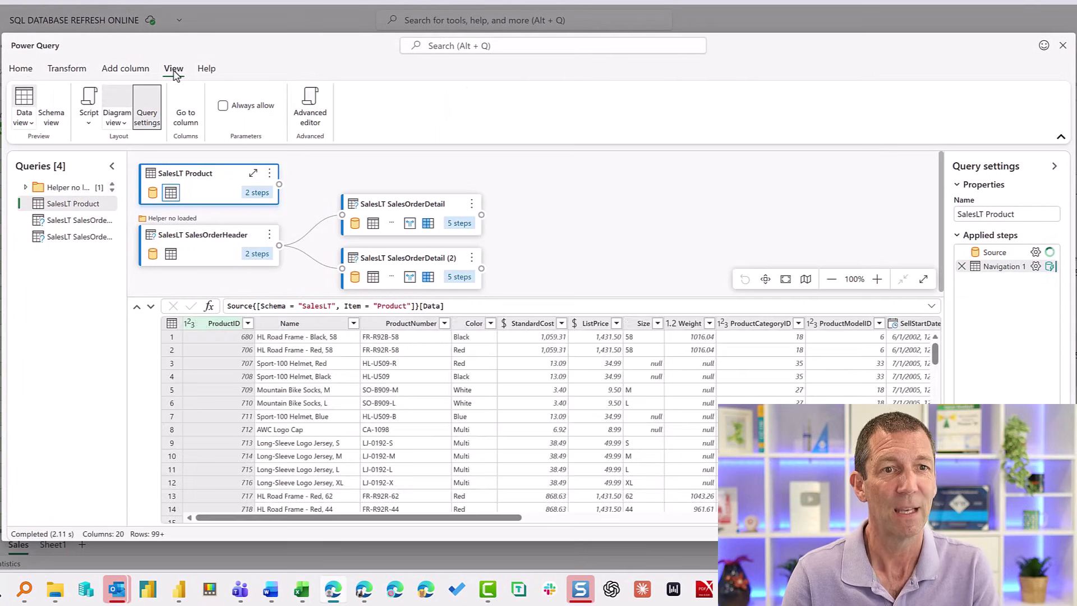
Toggle Diagram view off and on, previewing the SalesOrderDetail queries and their column expansion step
{"action": "left_click", "coordinate": [116, 99]}
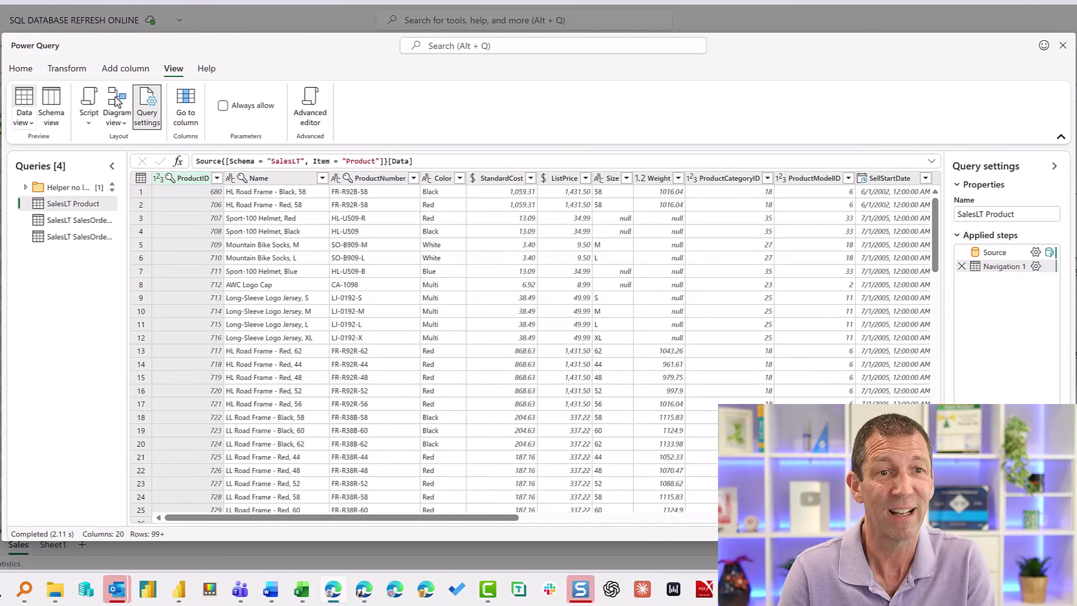
{"action": "left_click", "coordinate": [119, 107]}
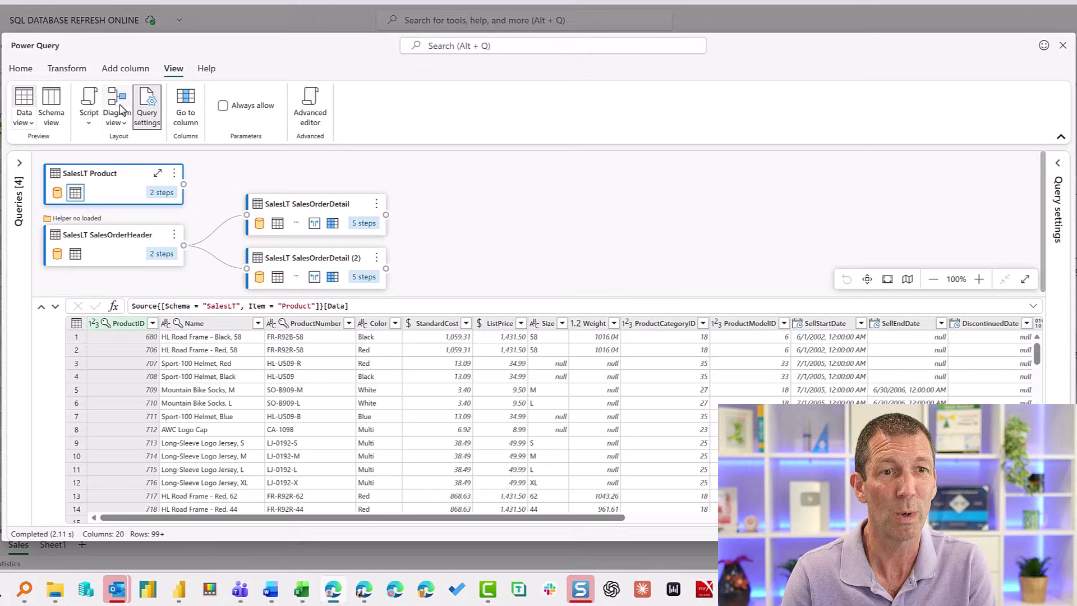
{"action": "left_click", "coordinate": [301, 213]}
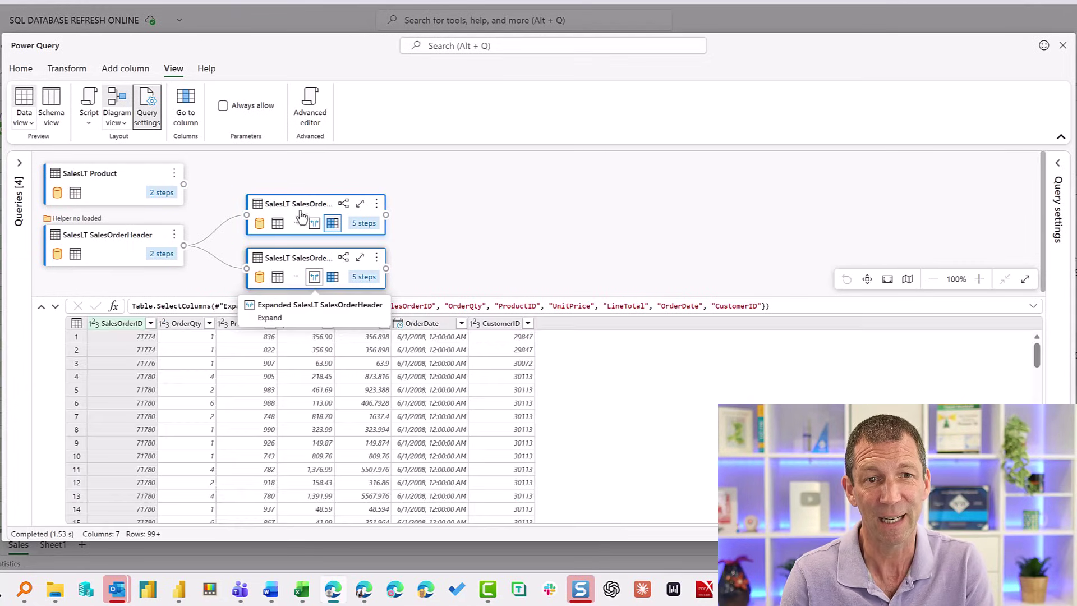
{"action": "left_click", "coordinate": [314, 276]}
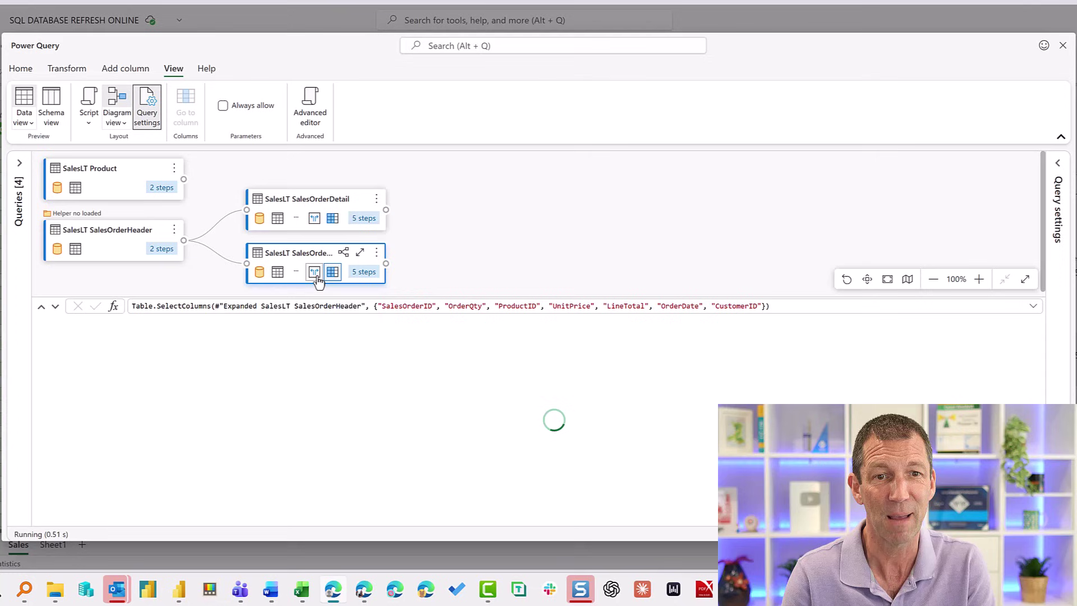
{"action": "left_click", "coordinate": [314, 276]}
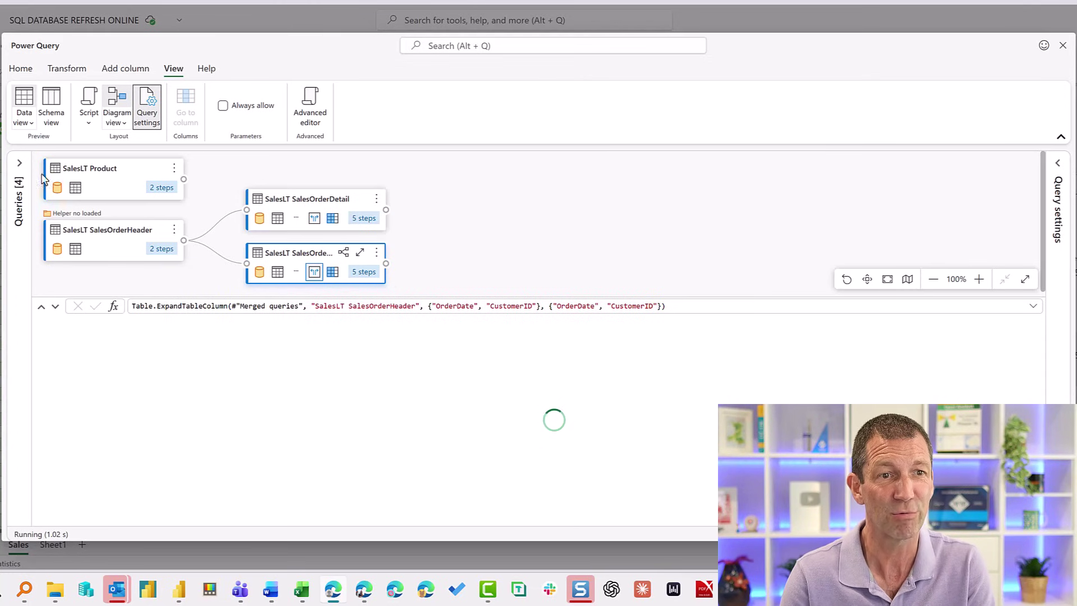
Expand the Queries and Query settings panes and select SalesLT SalesOrderDetail
{"action": "left_click", "coordinate": [18, 165]}
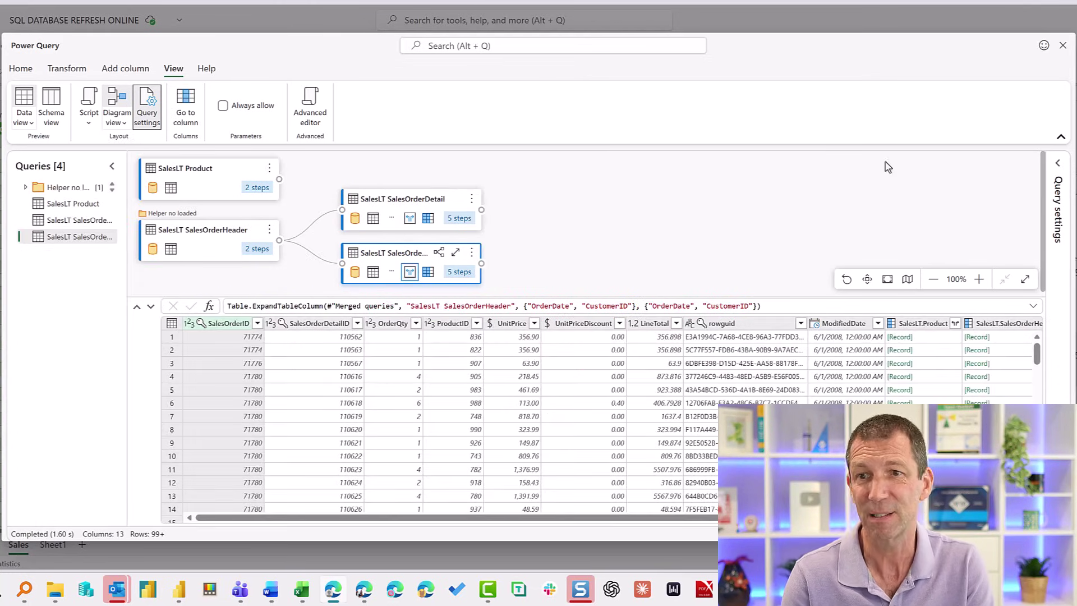
{"action": "left_click", "coordinate": [1059, 164]}
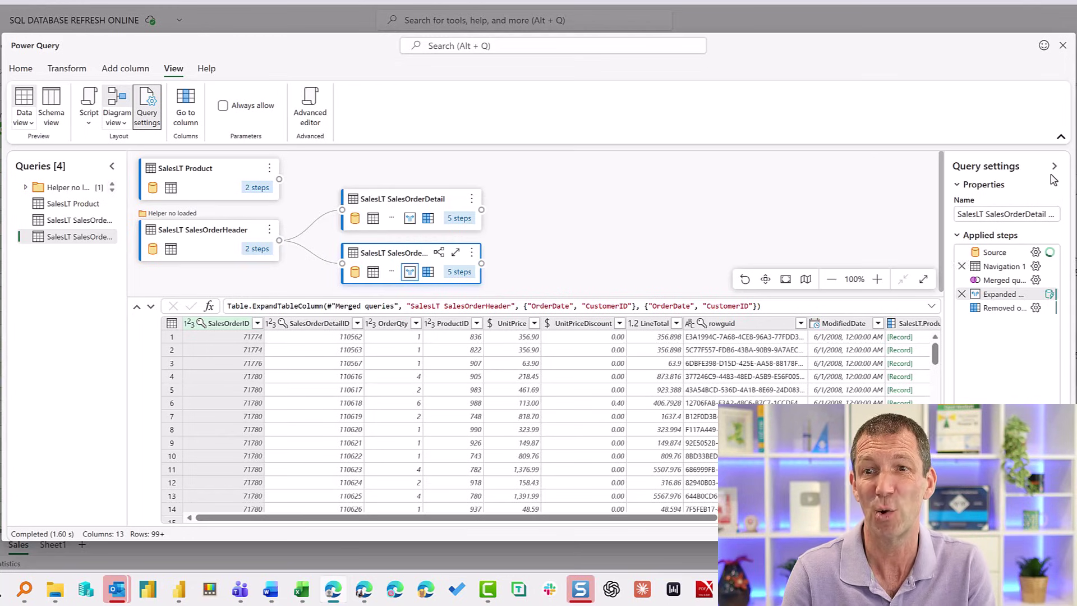
{"action": "left_click", "coordinate": [62, 222]}
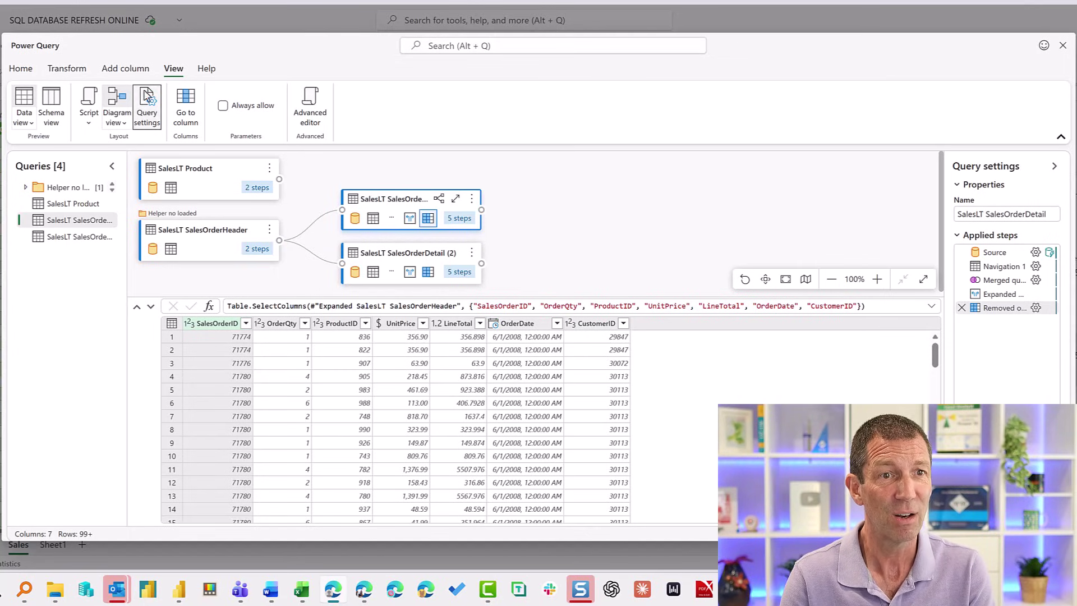
{"action": "left_click", "coordinate": [71, 68]}
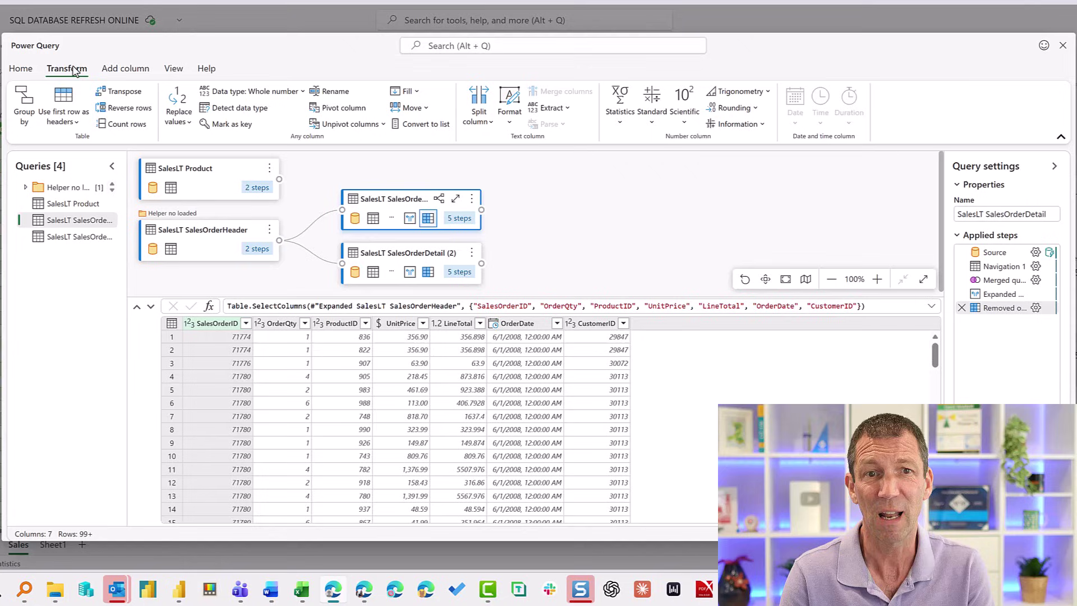
{"action": "left_click", "coordinate": [25, 69]}
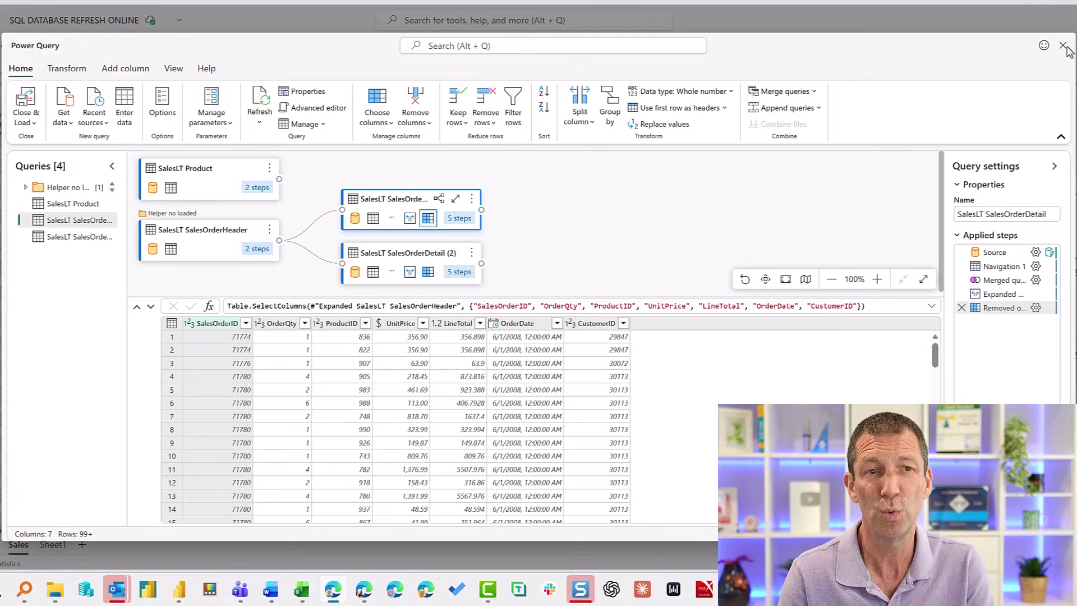
Reference SalesLT SalesOrderDetail (2) in a new query and load it as connection only
{"action": "right_click", "coordinate": [75, 237]}
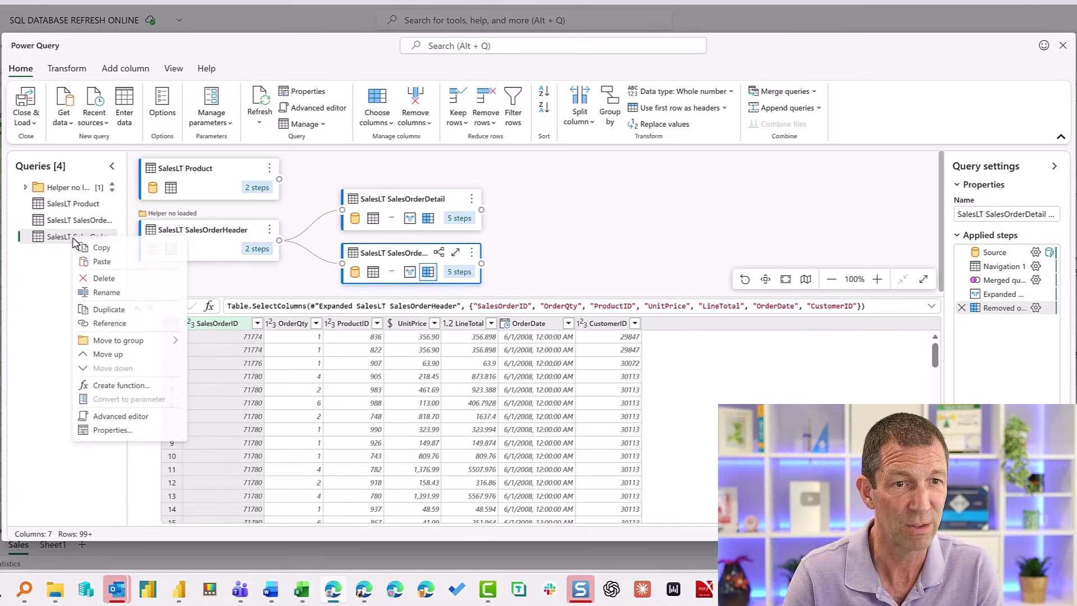
{"action": "left_click", "coordinate": [122, 325]}
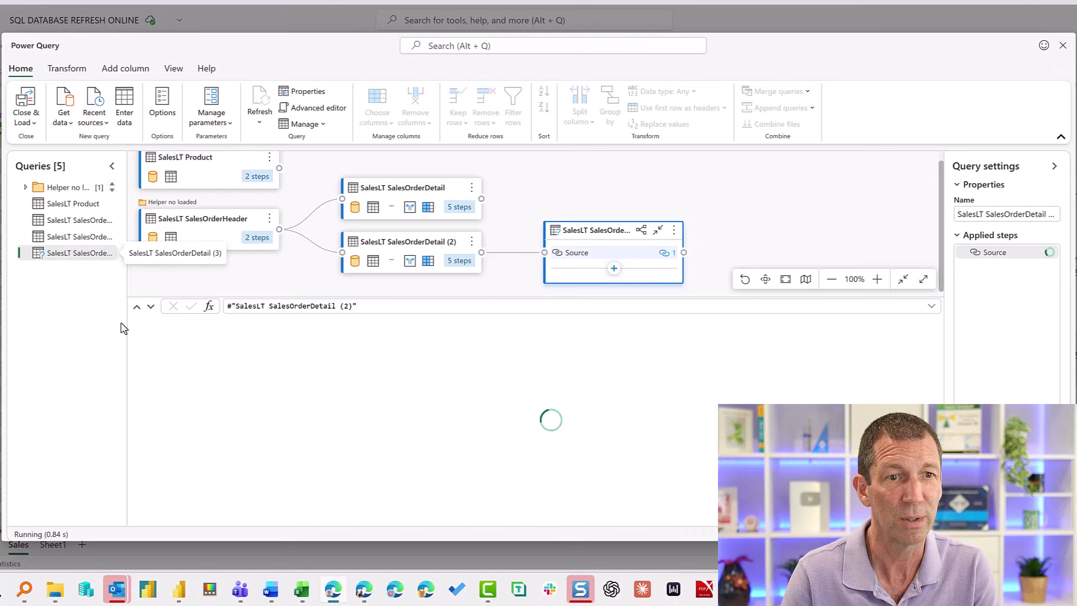
{"action": "left_click", "coordinate": [35, 123]}
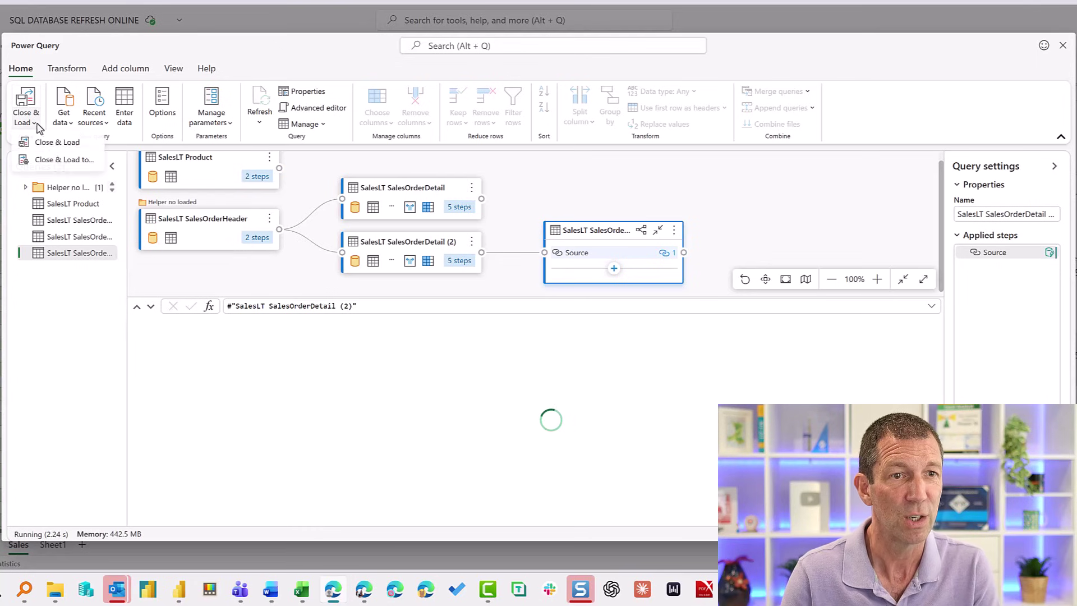
{"action": "left_click", "coordinate": [54, 161]}
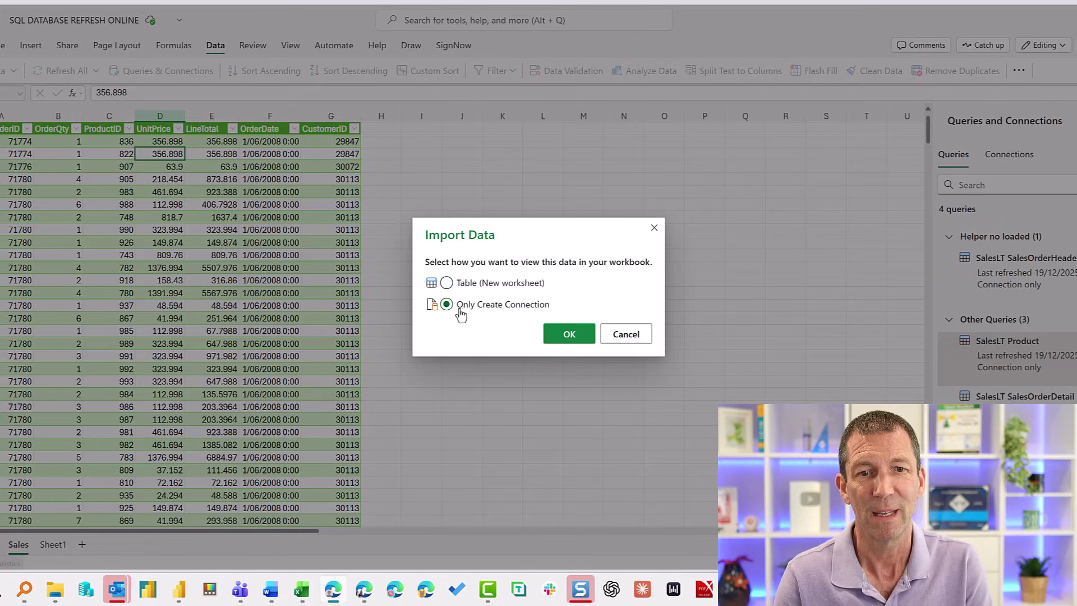
{"action": "left_click", "coordinate": [565, 337]}
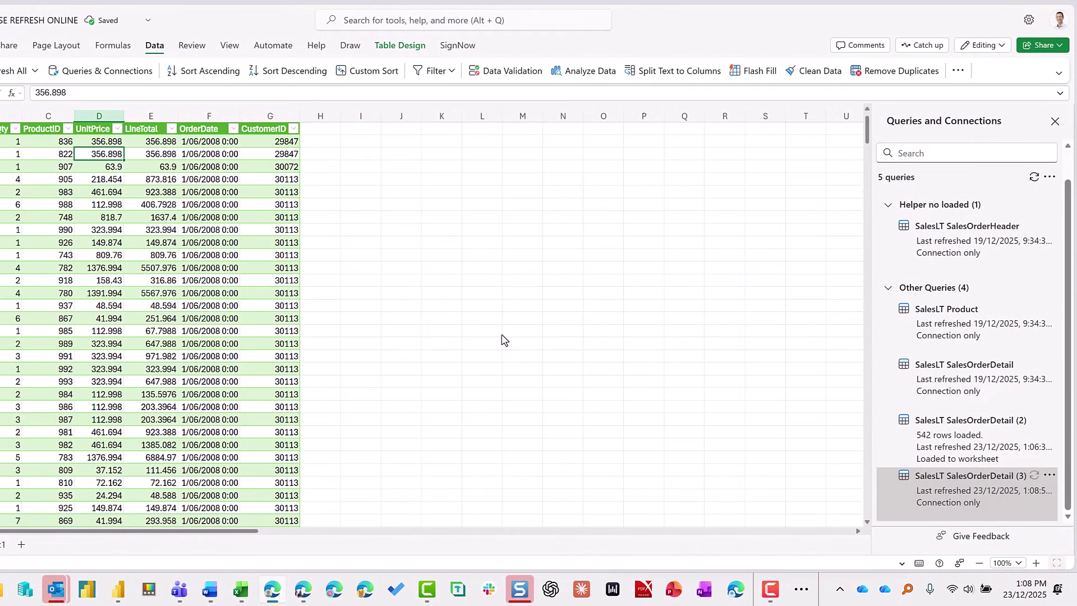
Bring up the actions menu for SalesLT SalesOrderDetail (3) in Queries & Connections
{"action": "left_click", "coordinate": [1049, 475]}
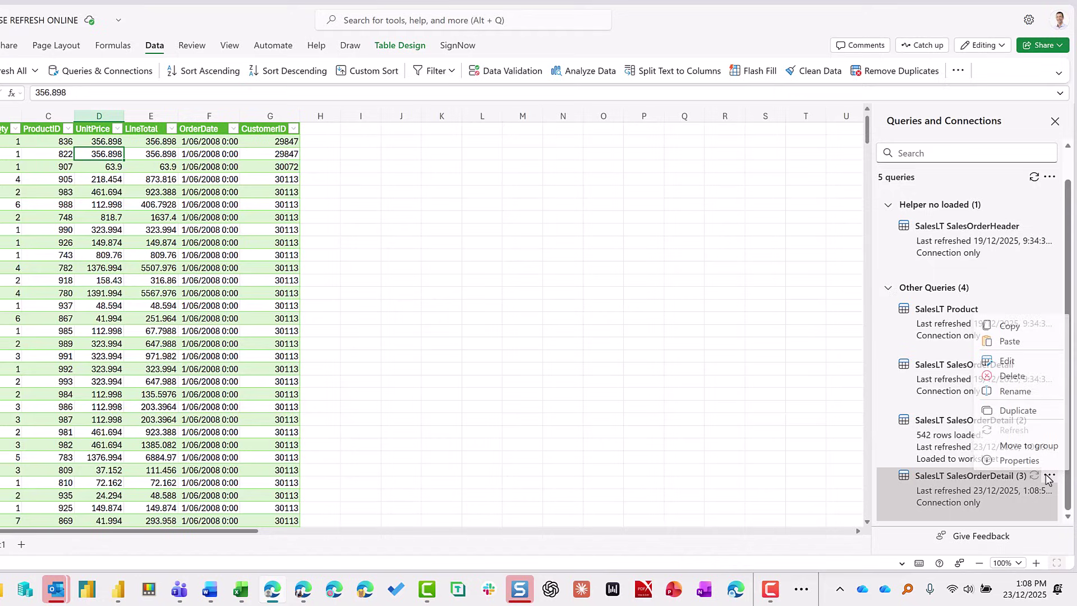
{"action": "left_click", "coordinate": [913, 488]}
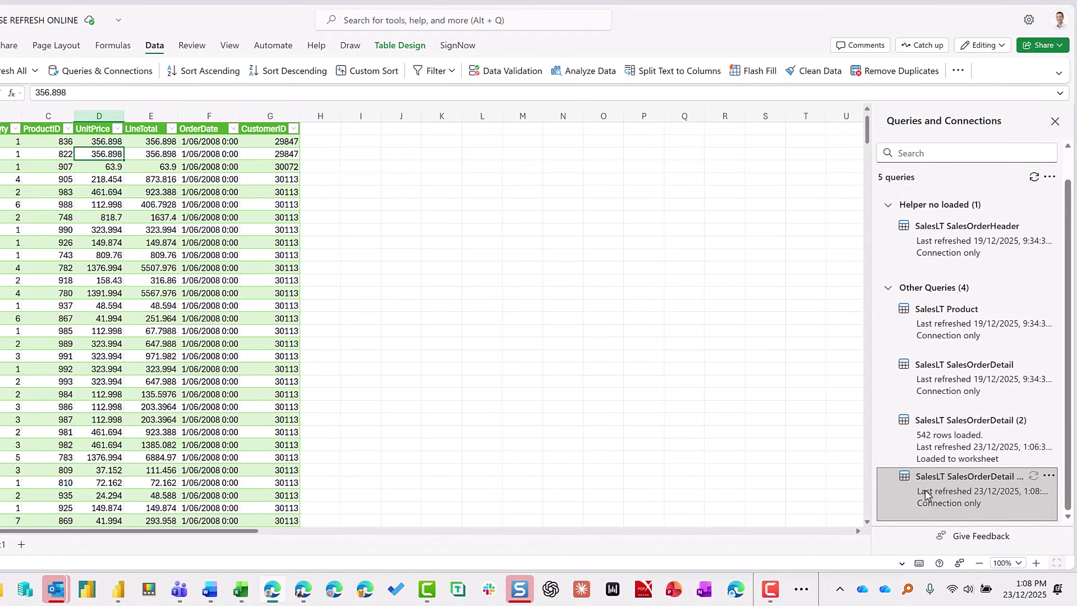
{"action": "left_click", "coordinate": [1048, 476]}
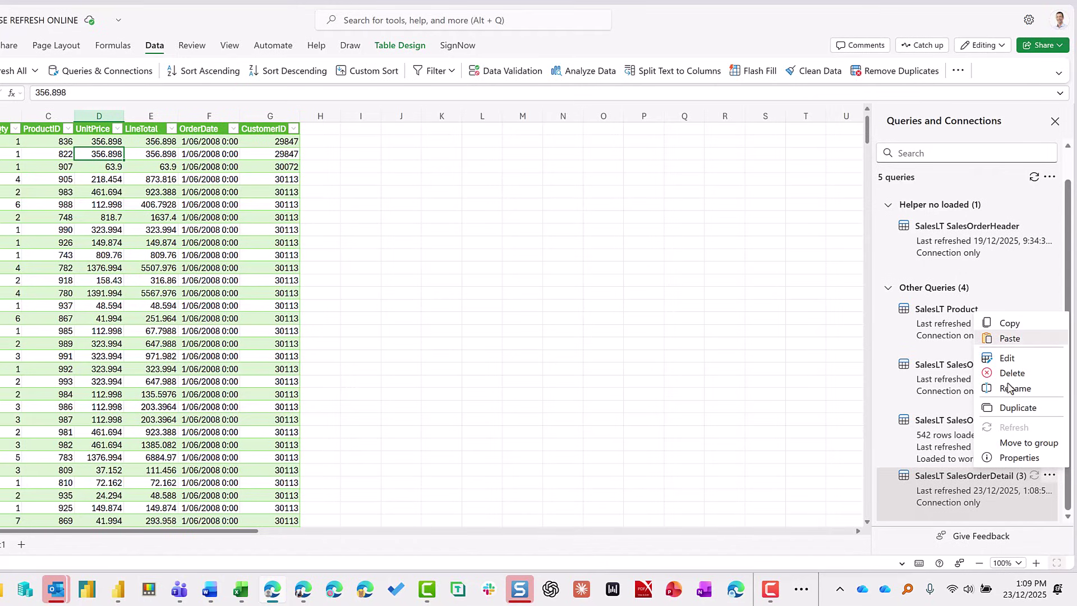
Edit SalesLT SalesOrderDetail (3) in Power Query and create SalesLT SalesOrderDetail (4) from it
{"action": "left_click", "coordinate": [1013, 363]}
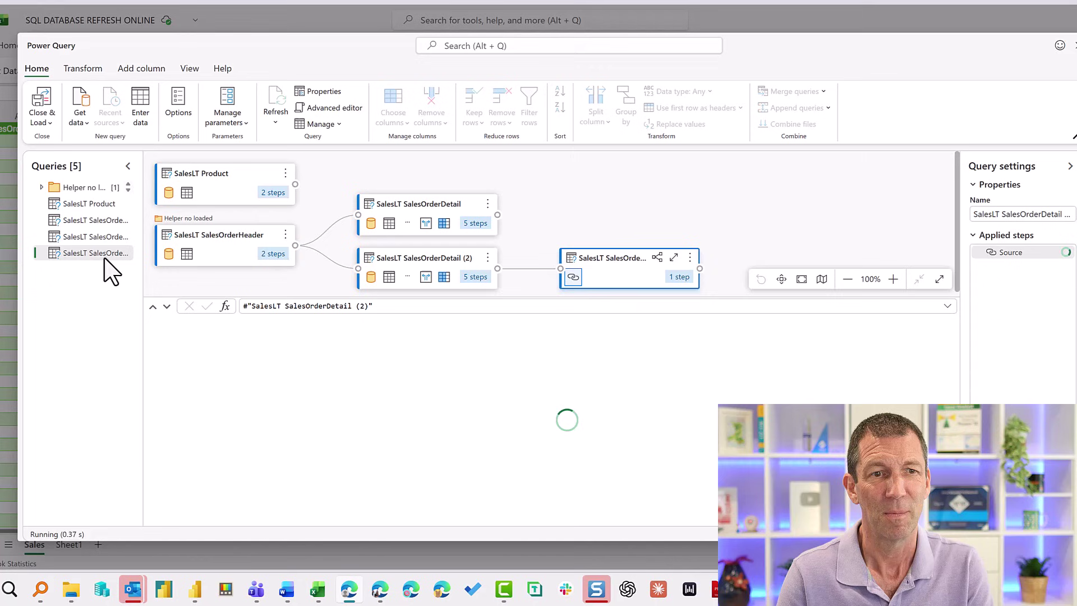
{"action": "right_click", "coordinate": [105, 258]}
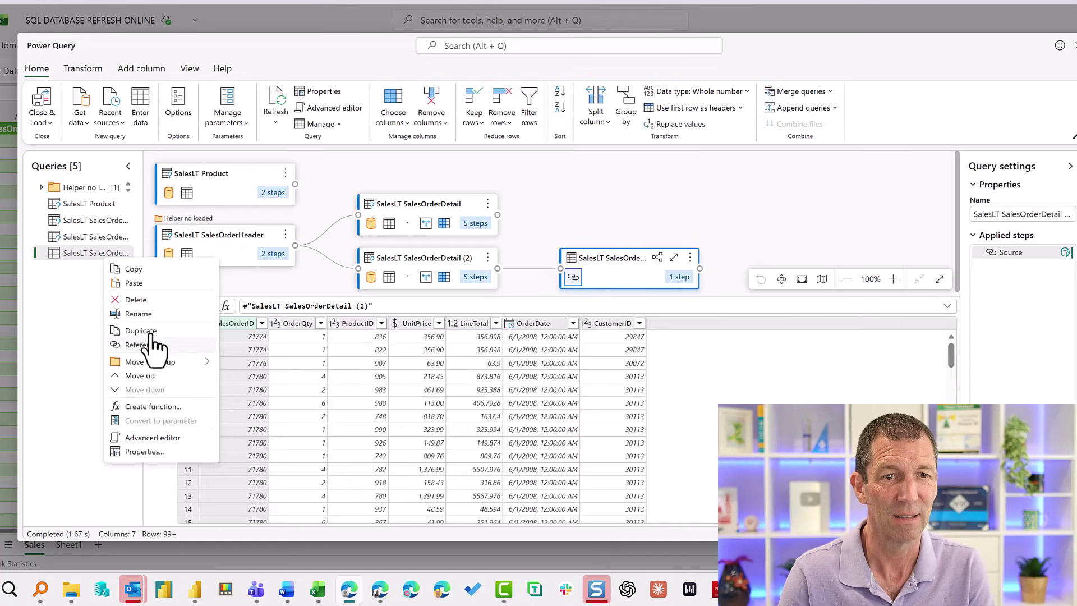
{"action": "left_click", "coordinate": [148, 345]}
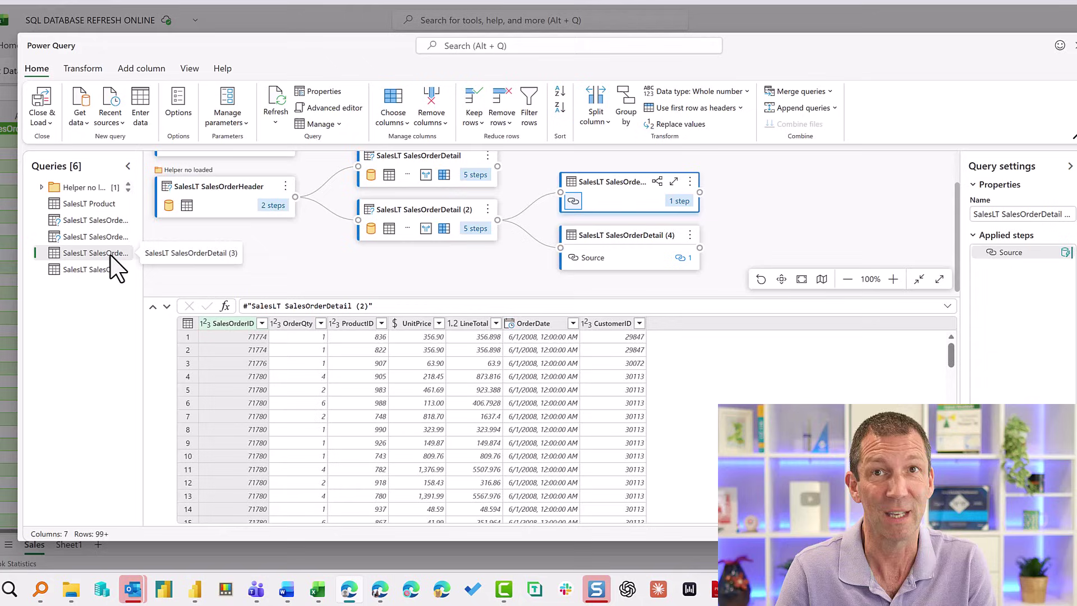
{"action": "right_click", "coordinate": [114, 268]}
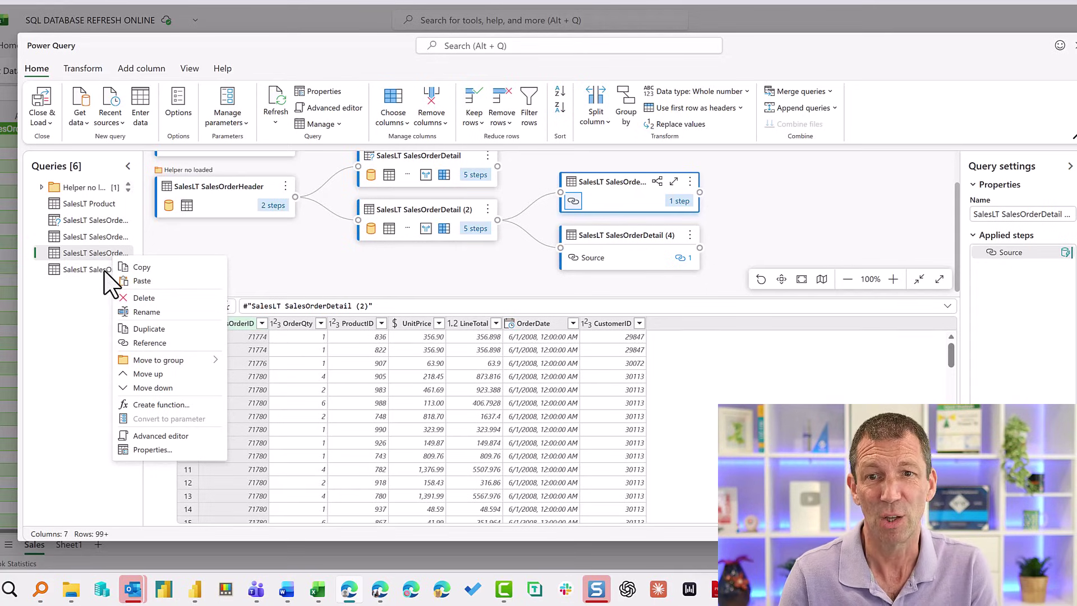
Set the View tab's Script option to show the full query script
{"action": "left_click", "coordinate": [621, 379]}
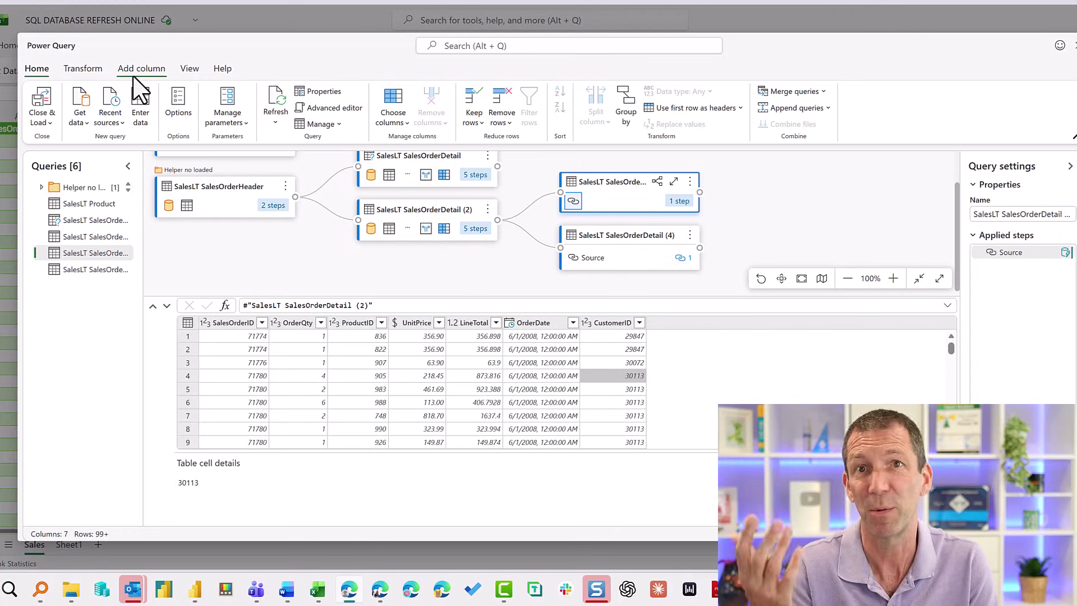
{"action": "left_click", "coordinate": [195, 74]}
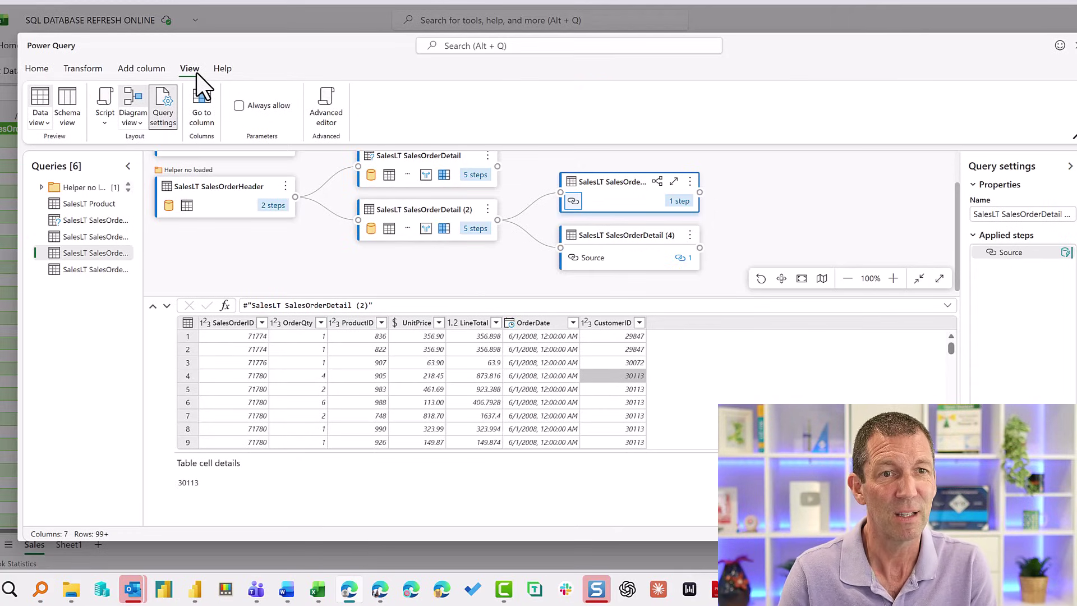
{"action": "left_click", "coordinate": [105, 103]}
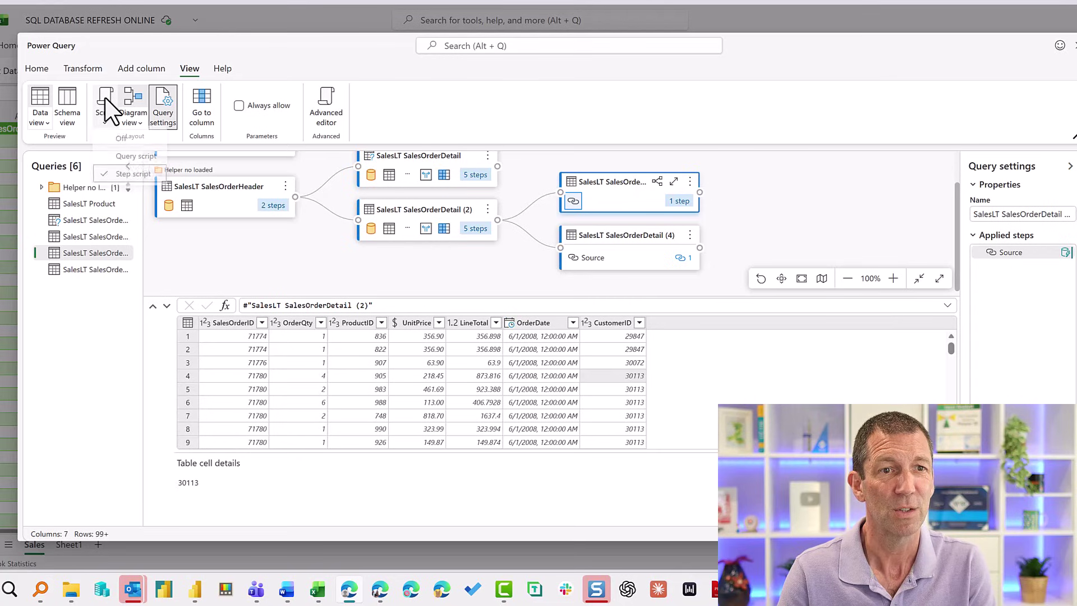
{"action": "left_click", "coordinate": [136, 161]}
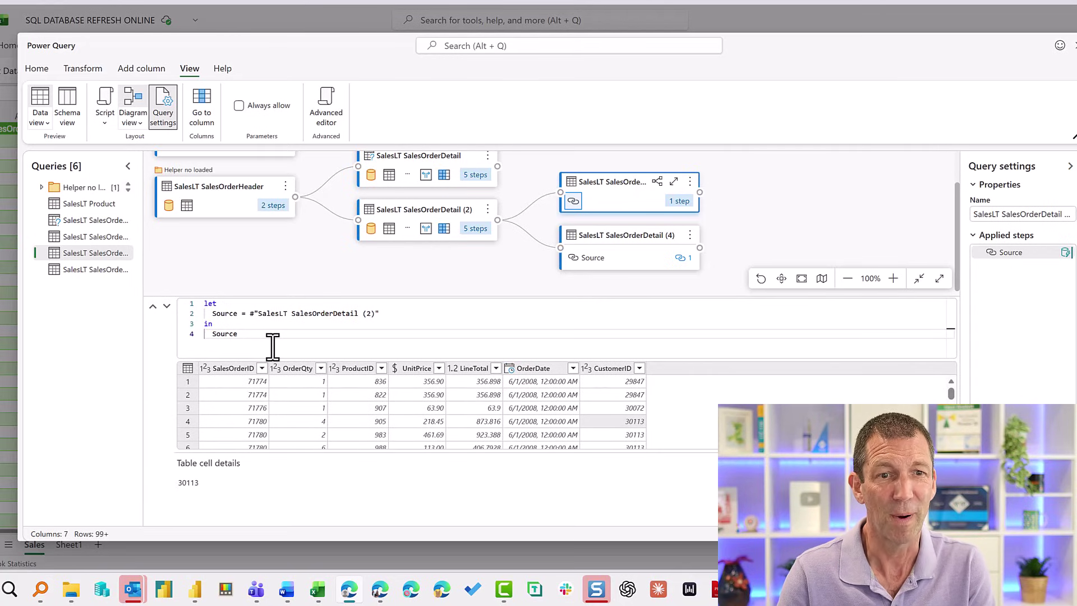
Select SalesLT SalesOrderDetail, hide Diagram view, and enlarge the script area to show all 8 lines
{"action": "left_click", "coordinate": [79, 237]}
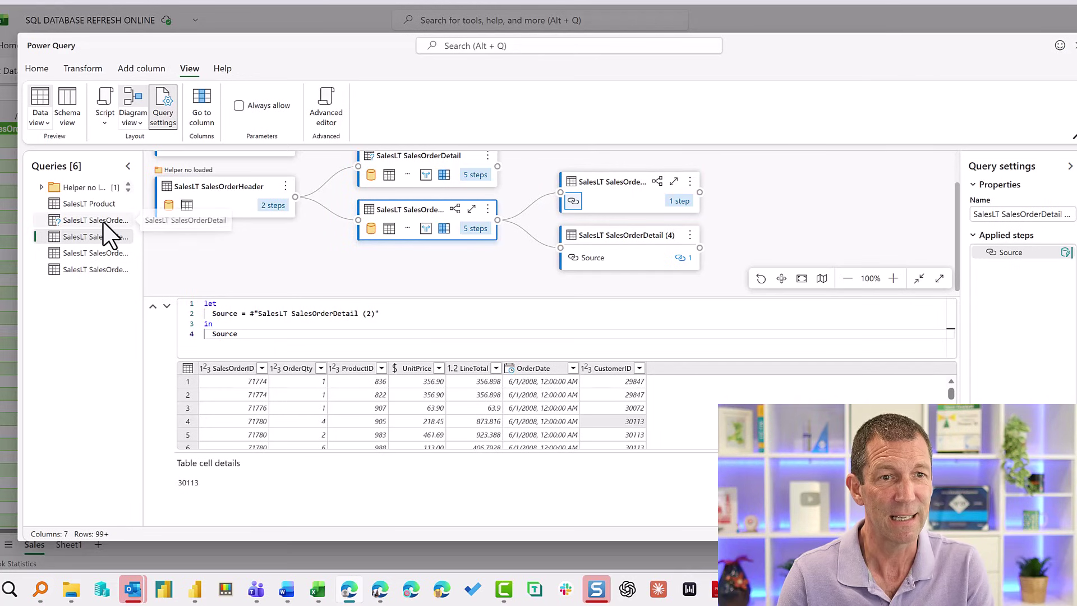
{"action": "left_click", "coordinate": [103, 221]}
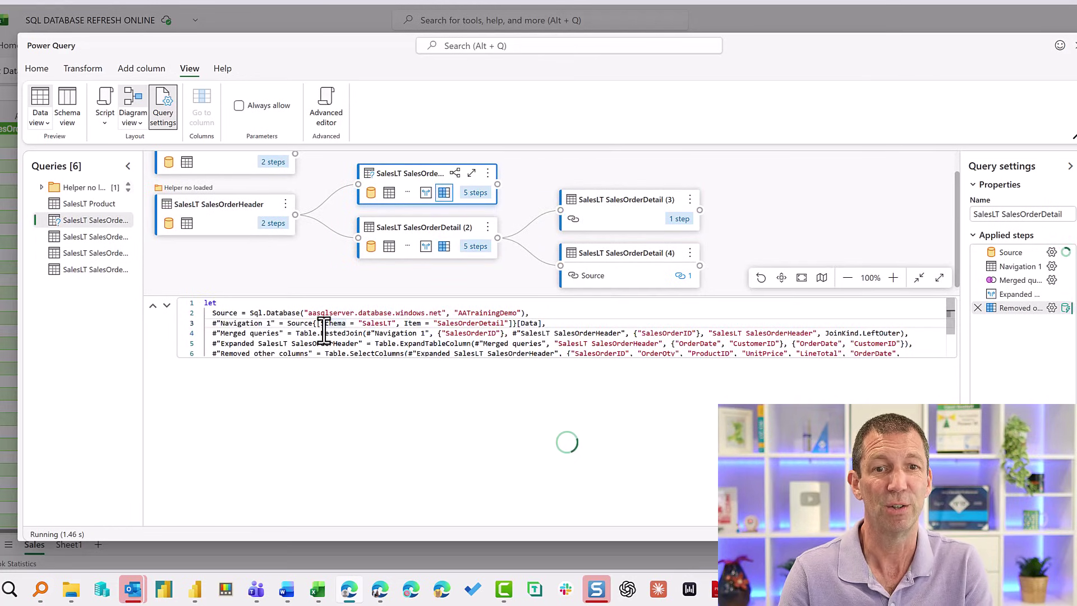
{"action": "left_click", "coordinate": [129, 96]}
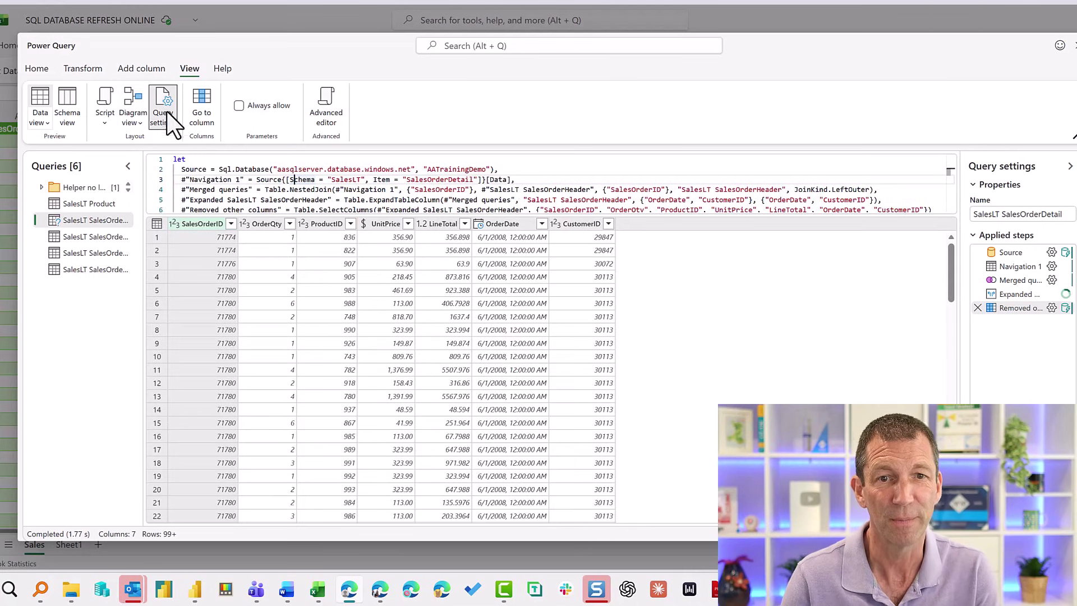
{"action": "scroll", "coordinate": [337, 185], "scroll_direction": "down", "scroll_amount": 1}
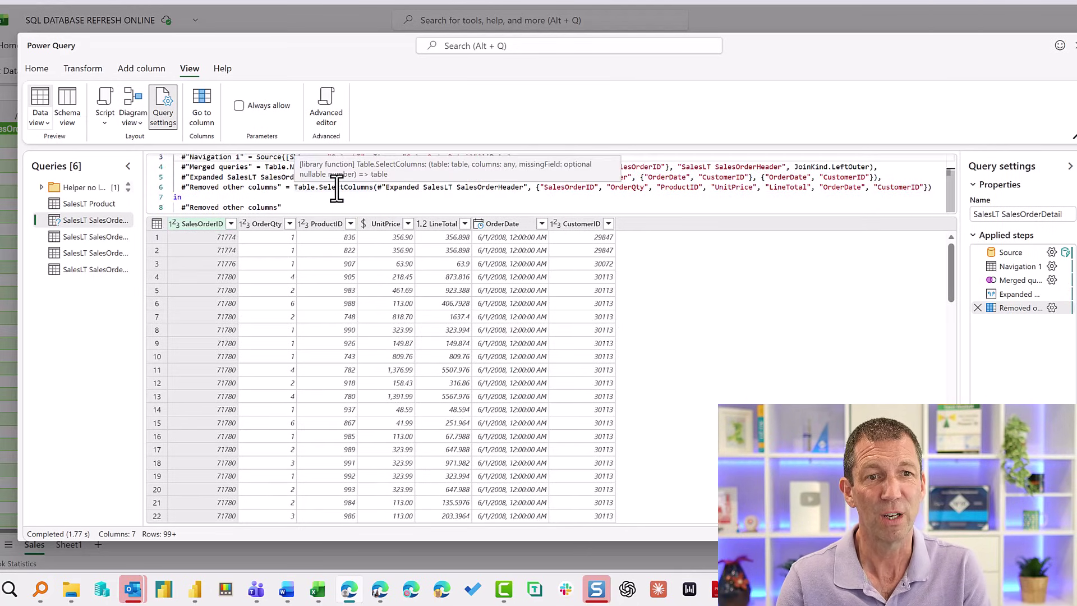
{"action": "scroll", "coordinate": [337, 185], "scroll_direction": "up", "scroll_amount": 1}
{"action": "scroll", "coordinate": [337, 184], "scroll_direction": "down", "scroll_amount": 1}
{"action": "scroll", "coordinate": [336, 184], "scroll_direction": "up", "scroll_amount": 1}
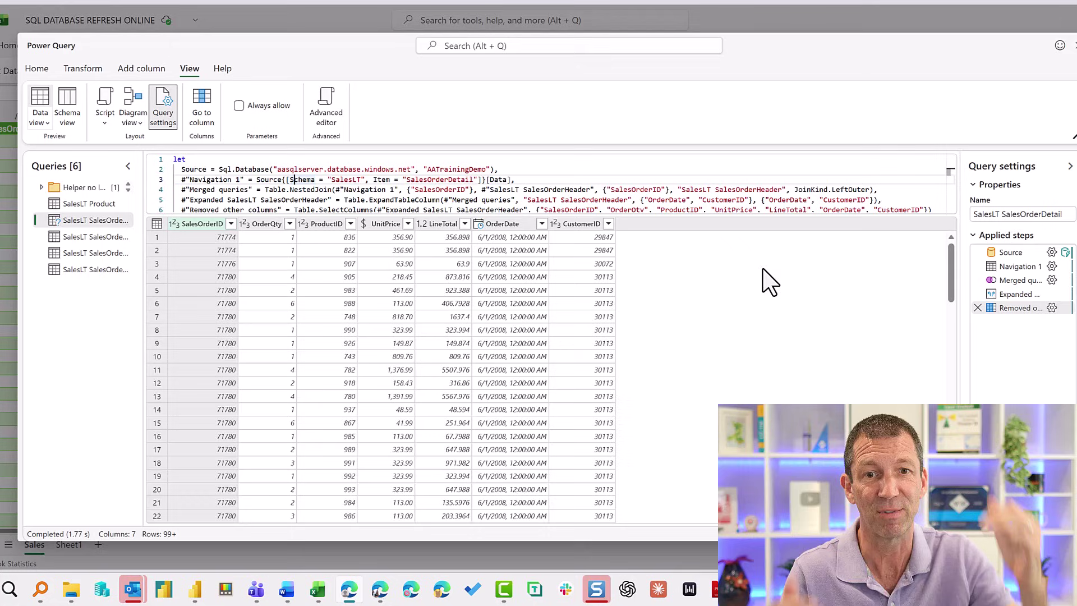
{"action": "left_click_drag", "start_coordinate": [834, 216], "coordinate": [812, 243]}
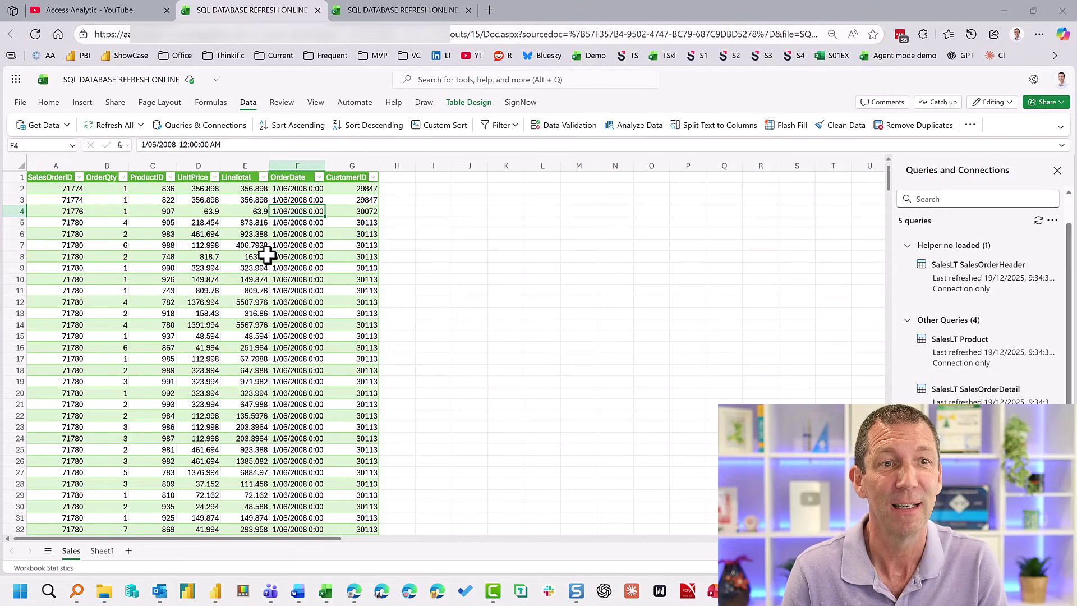
Open SalesLT Product in Power Query and switch to the other workbook tab showing the sales sheet
{"action": "double_click", "coordinate": [957, 355]}
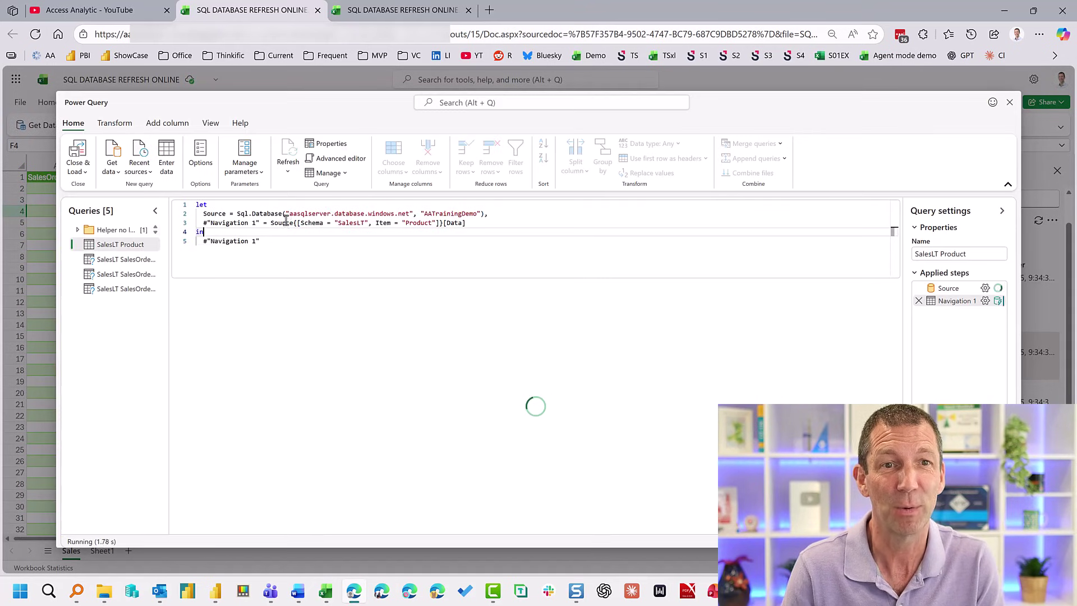
{"action": "left_click", "coordinate": [390, 14]}
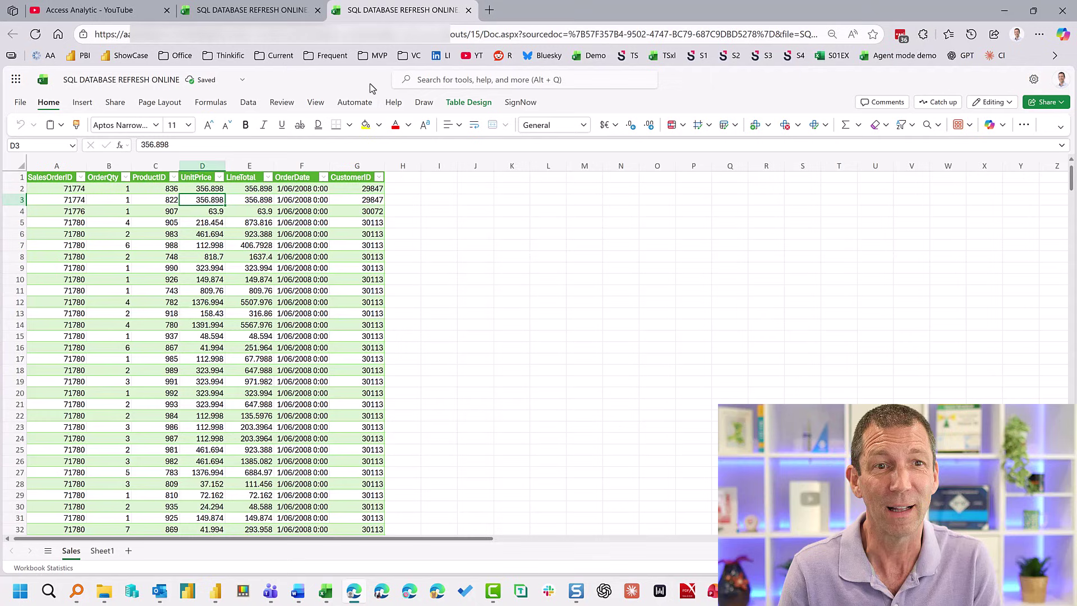
{"action": "left_click", "coordinate": [429, 266]}
{"action": "left_click", "coordinate": [533, 264]}
{"action": "left_click", "coordinate": [546, 312]}
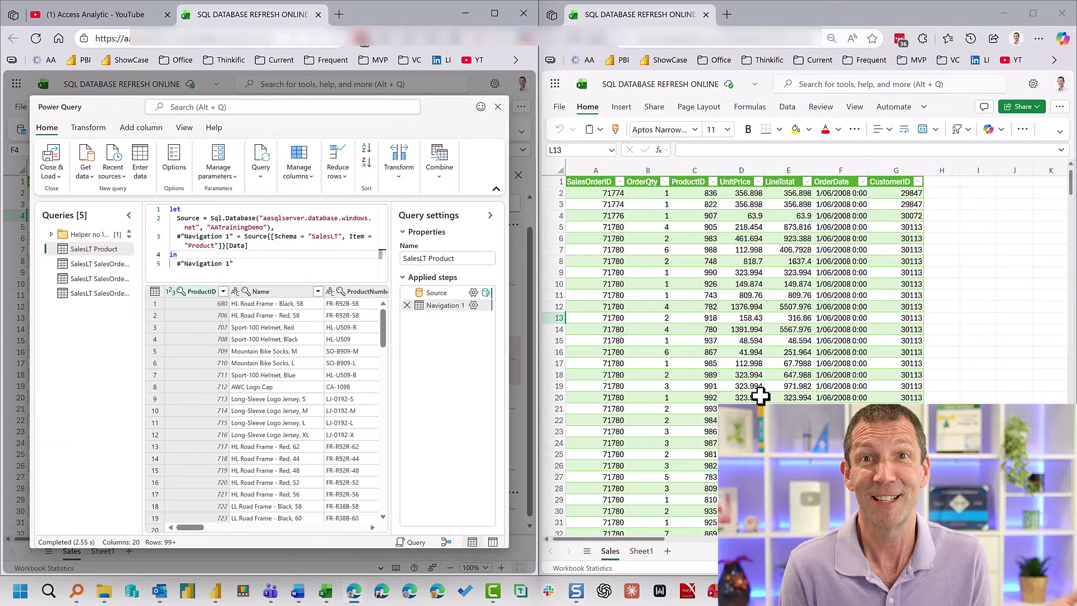
Select a CustomerID cell, empty sheet cells, and the full product name in row 9
{"action": "left_click", "coordinate": [918, 316]}
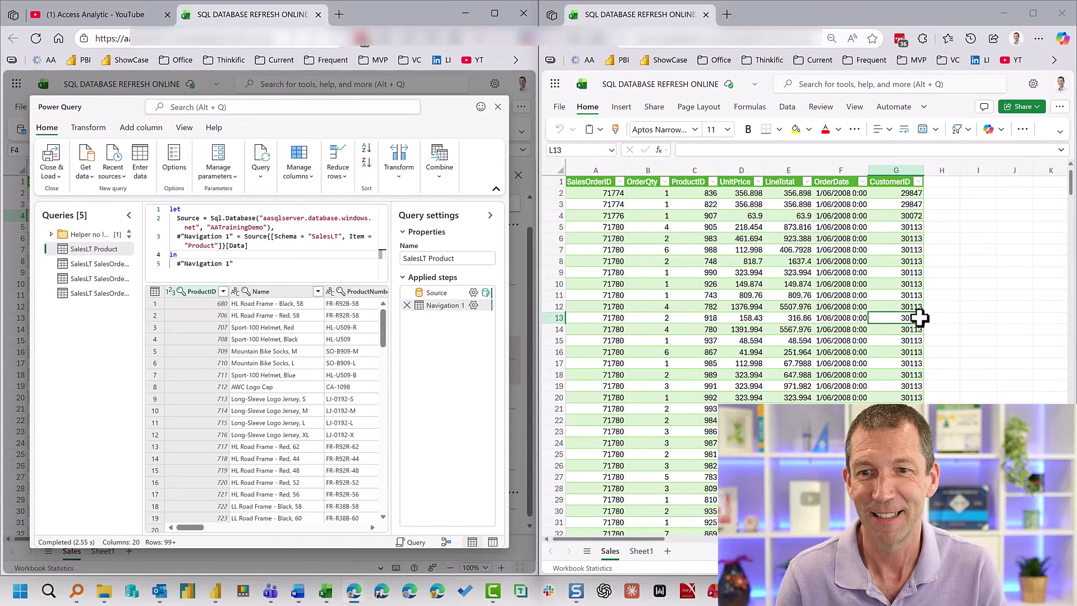
{"action": "left_click", "coordinate": [982, 261]}
{"action": "left_click", "coordinate": [286, 399]}
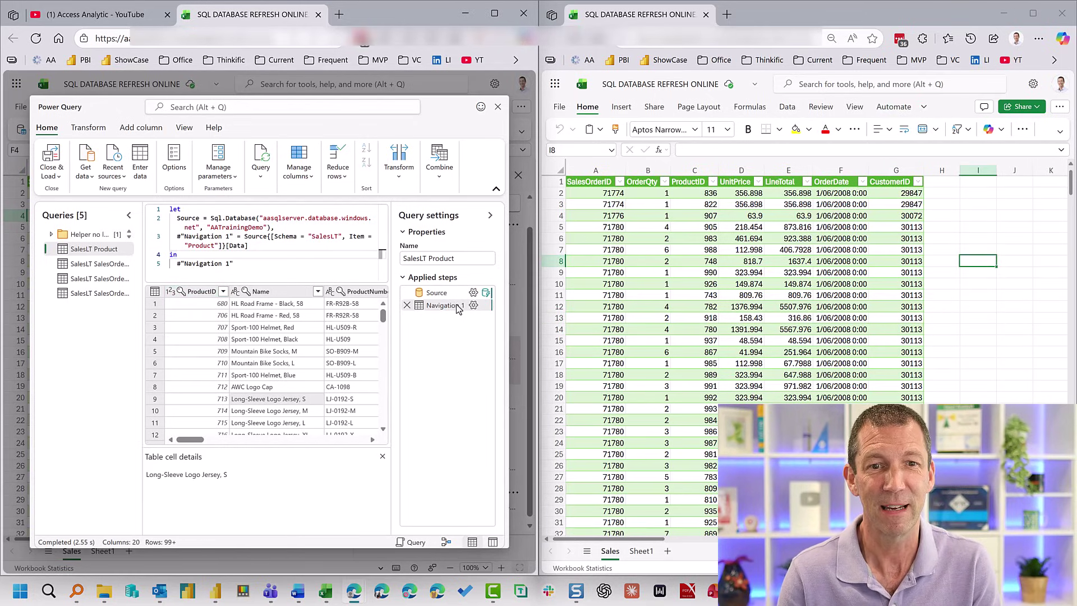
{"action": "left_click", "coordinate": [783, 293]}
{"action": "left_click", "coordinate": [969, 272]}
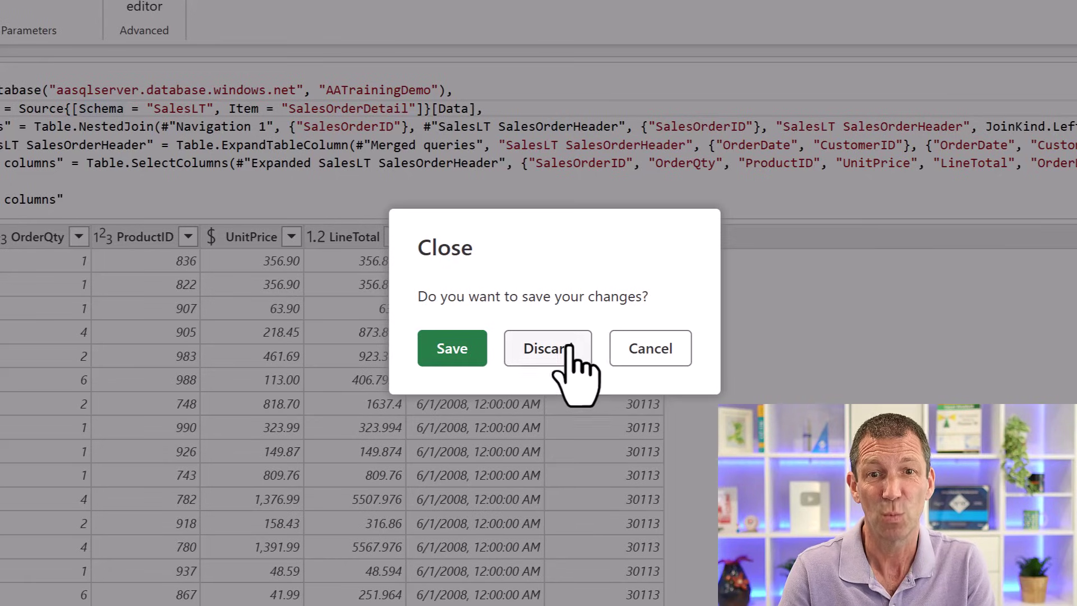
Discard the unsaved query changes, closing Power Query Editor back to the Sales sheet's order table
{"action": "left_click", "coordinate": [572, 353]}
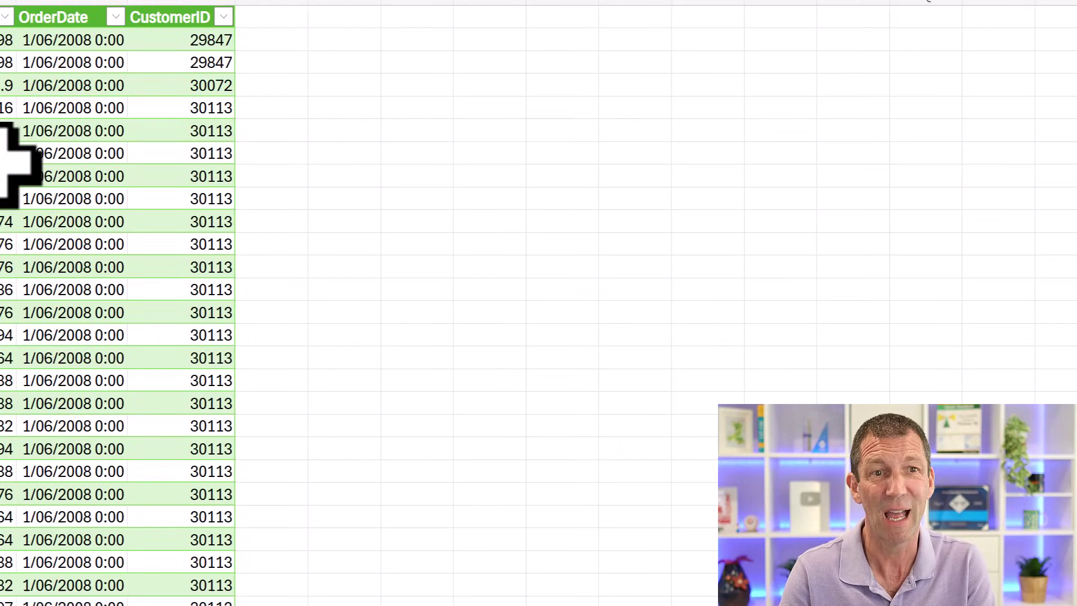